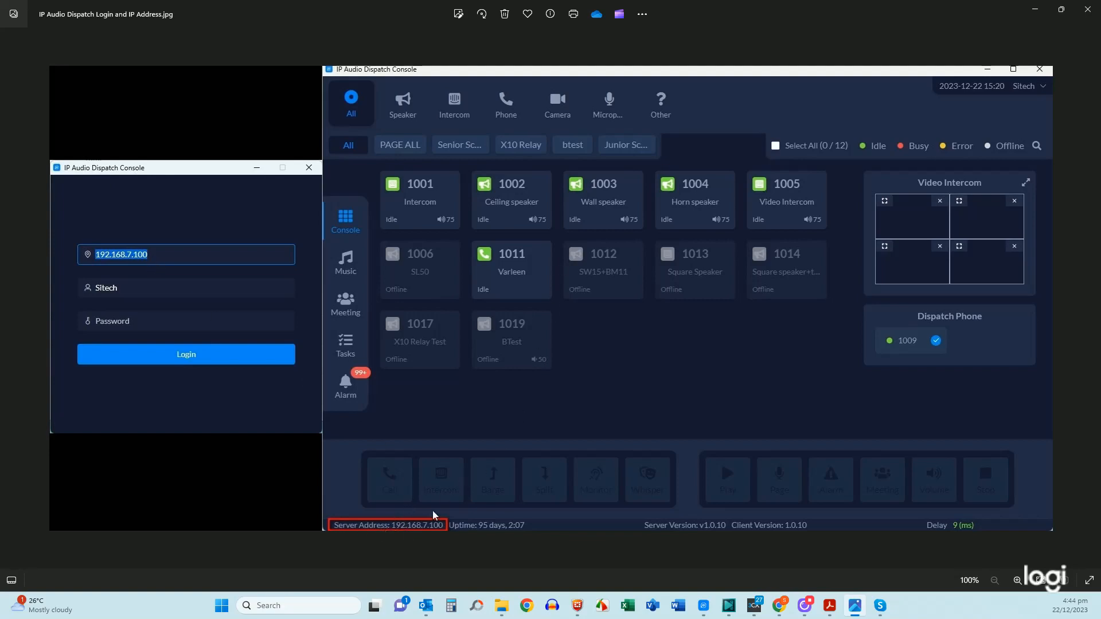
Switch to the IP Audio Center web page and start adding a new user in the Dispatch Users settings.
left_click(854, 609)
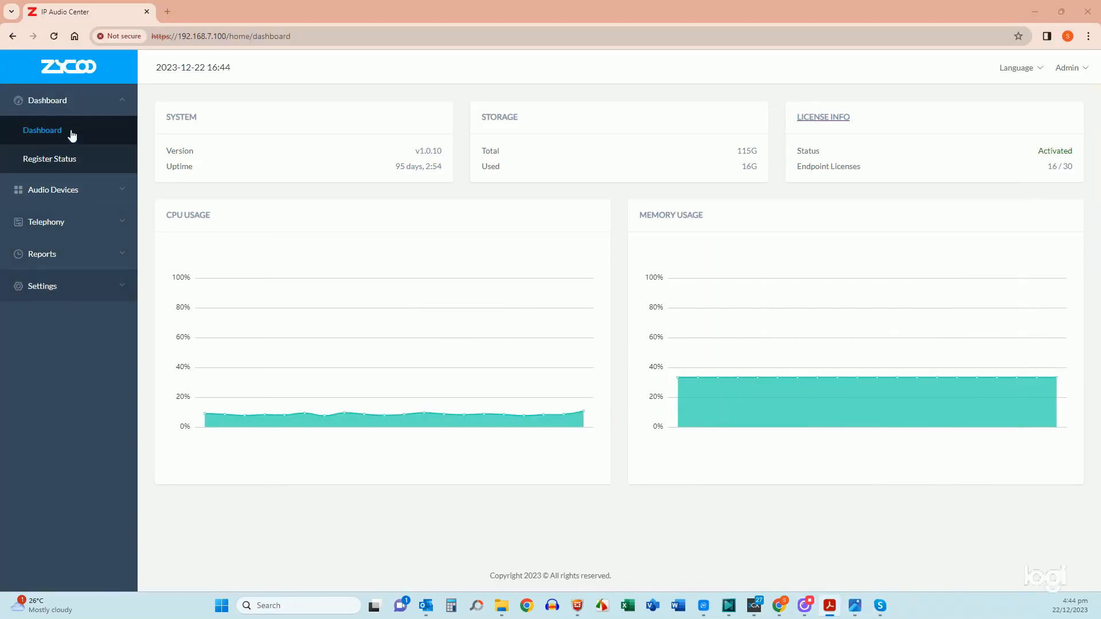
left_click(39, 287)
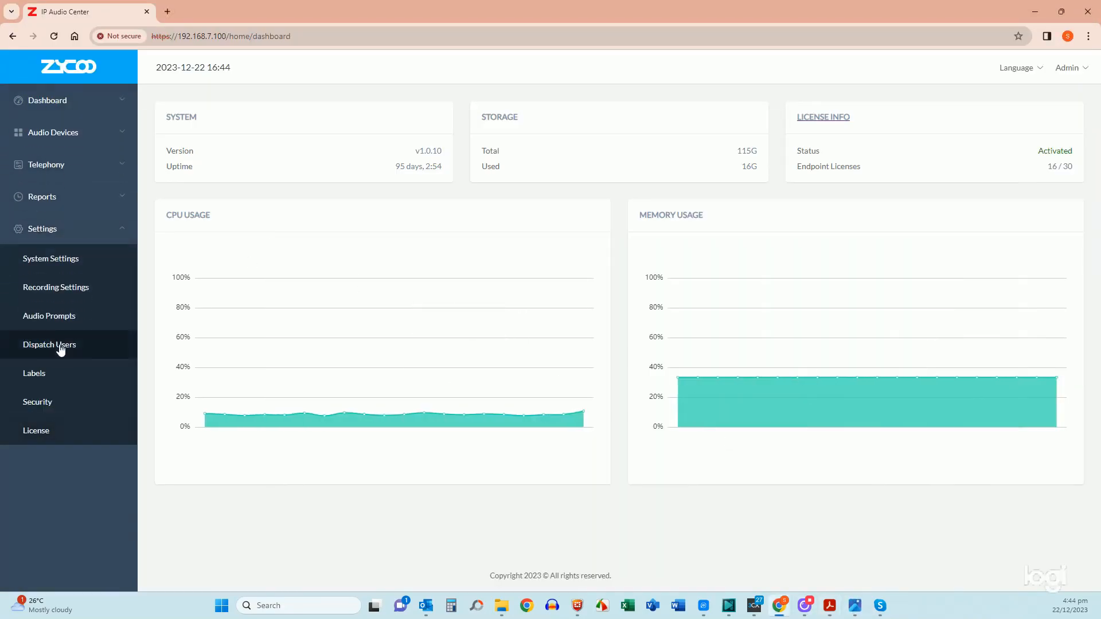
left_click(61, 350)
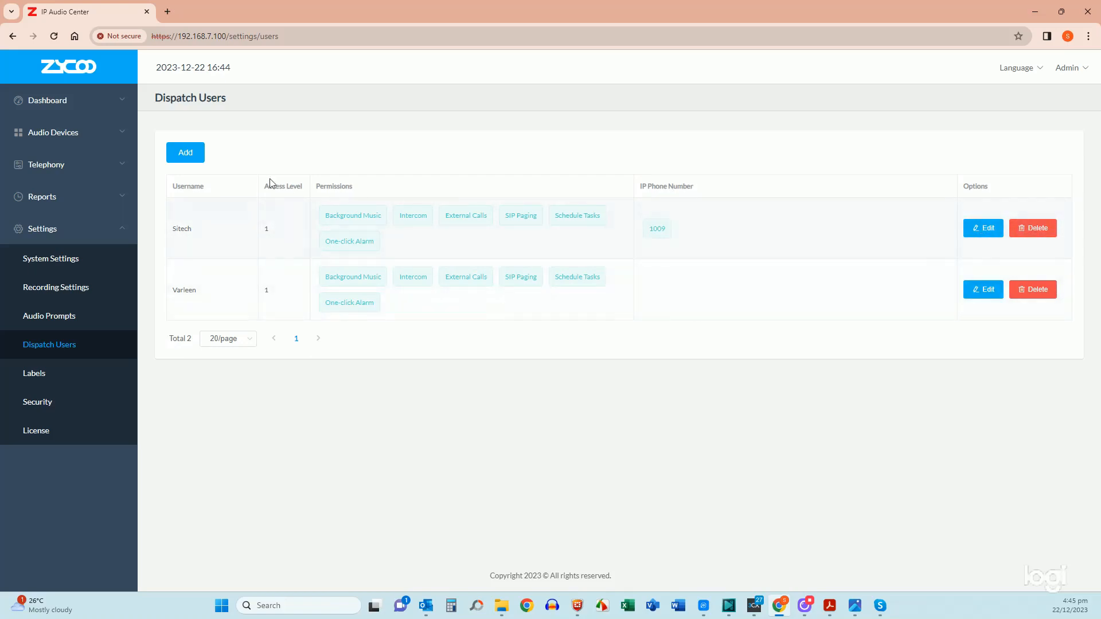
left_click(181, 156)
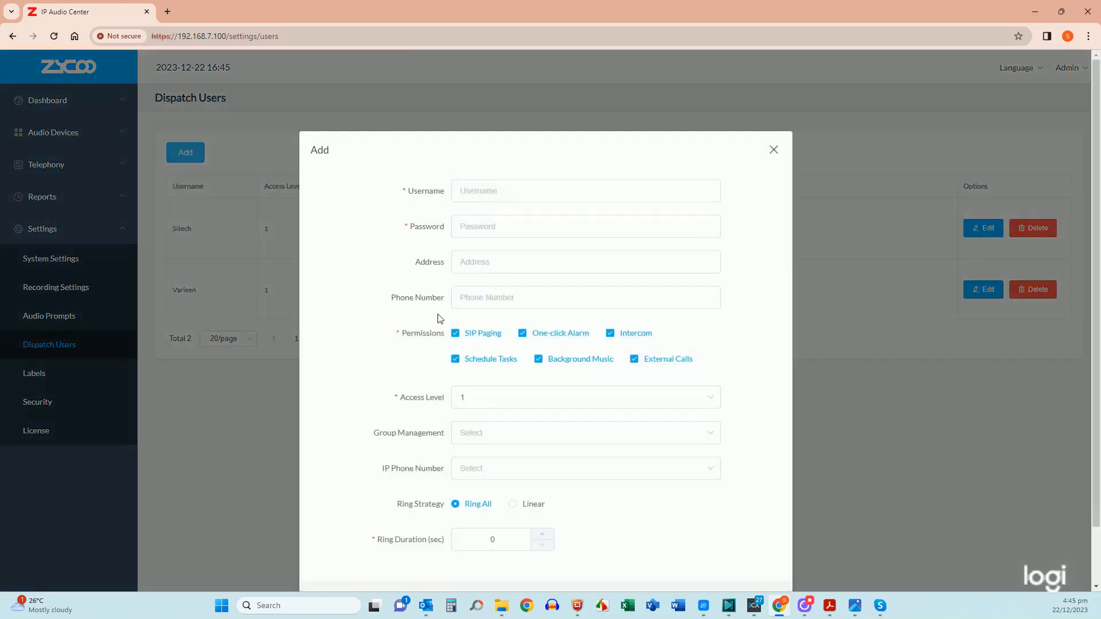
Enter the new dispatch user's name and account password, check the password in plain text, and leave address and phone number empty.
left_click(495, 191)
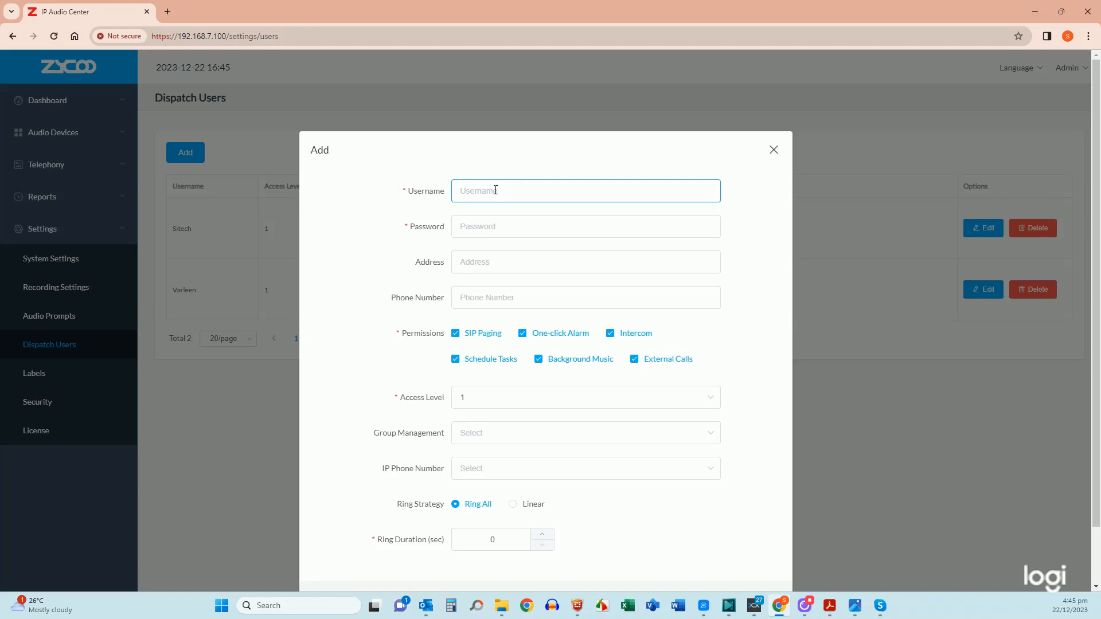
type("Matt")
left_click(504, 230)
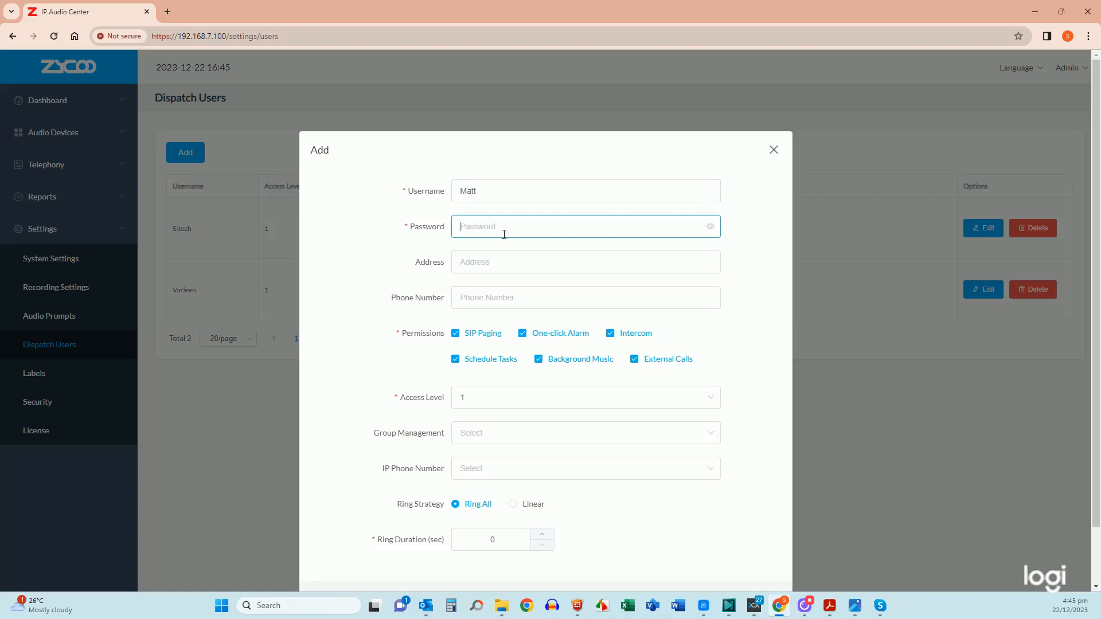
type("••")
left_click(710, 227)
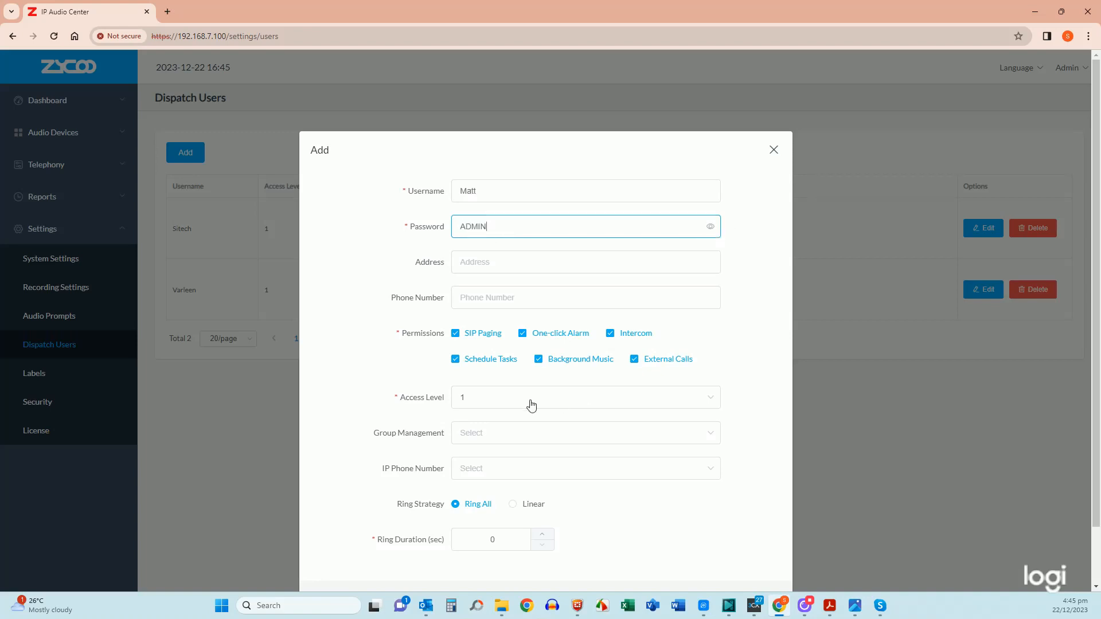
left_click(710, 228)
left_click(476, 262)
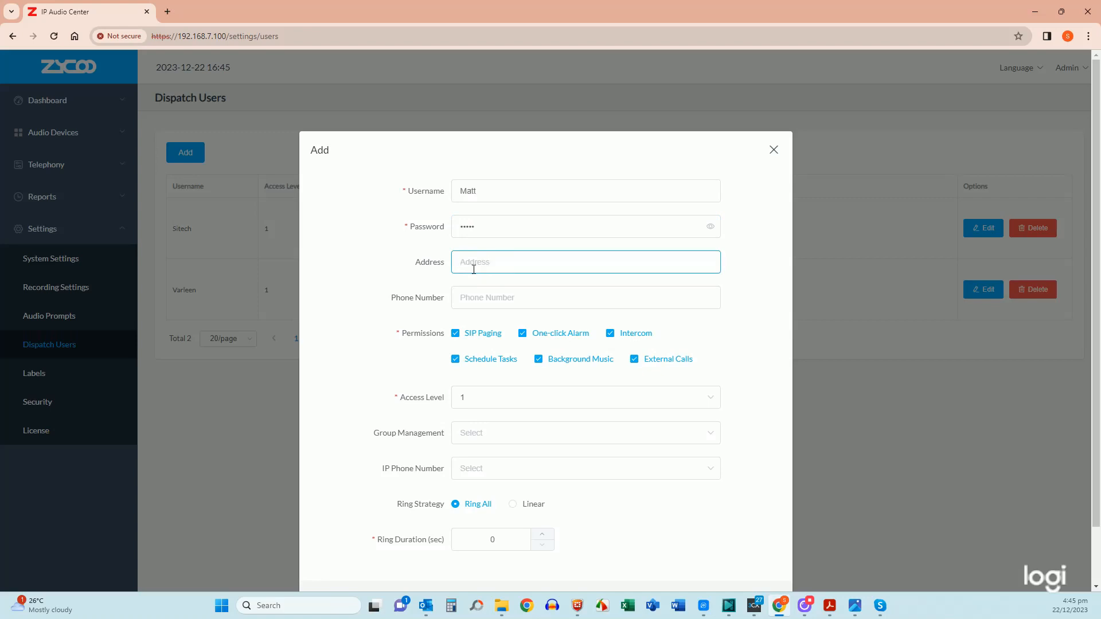
left_click(485, 298)
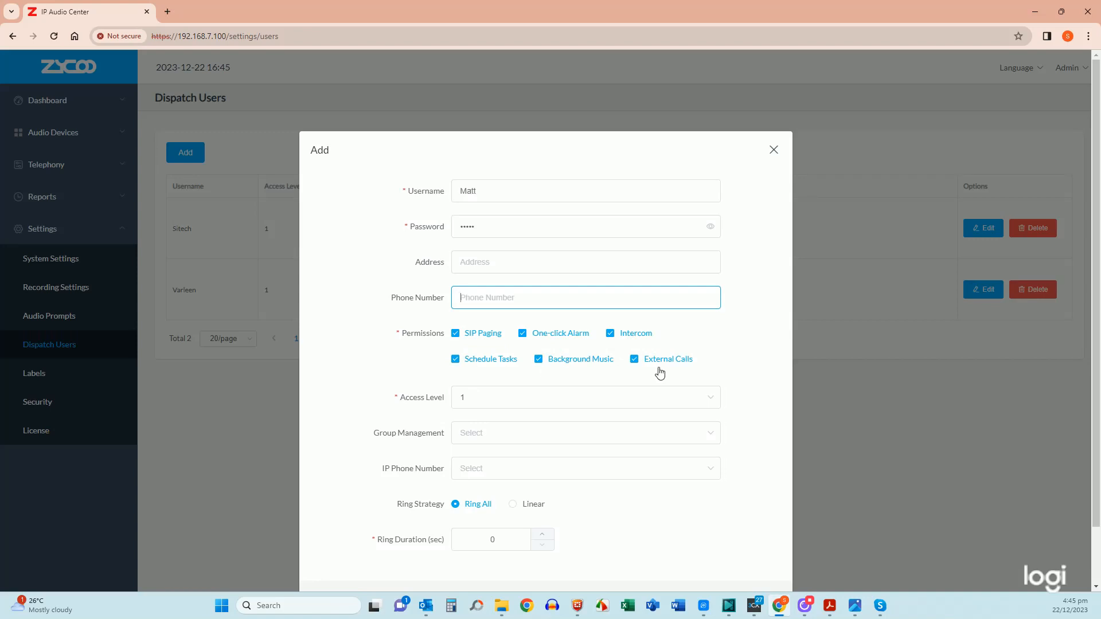
Look through the available access levels for the new dispatch user, keeping level 1.
left_click(512, 406)
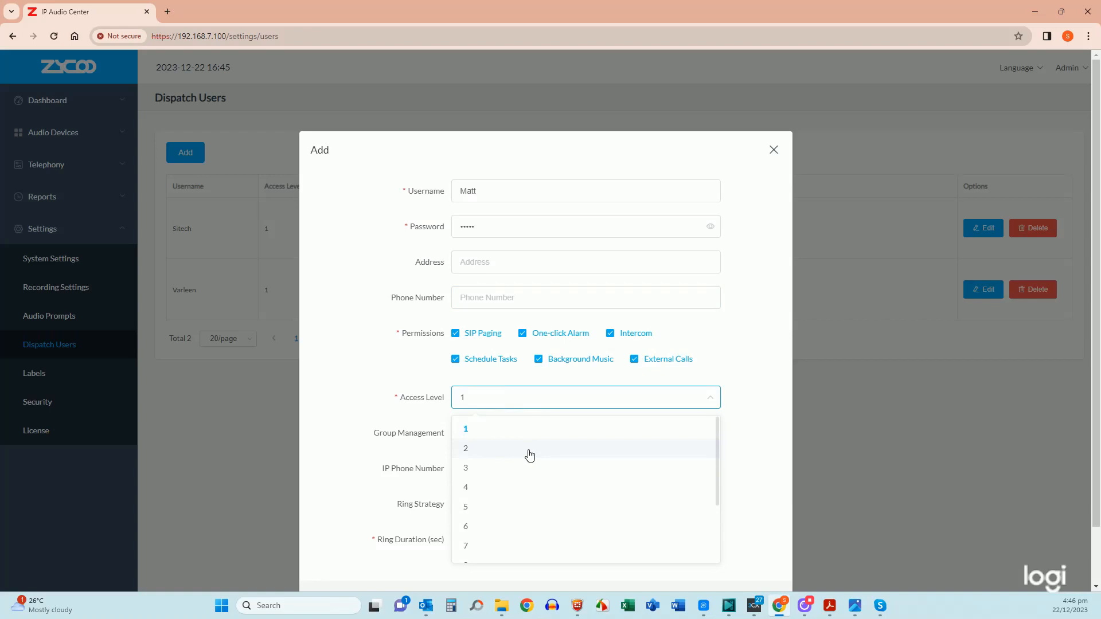
left_click(524, 403)
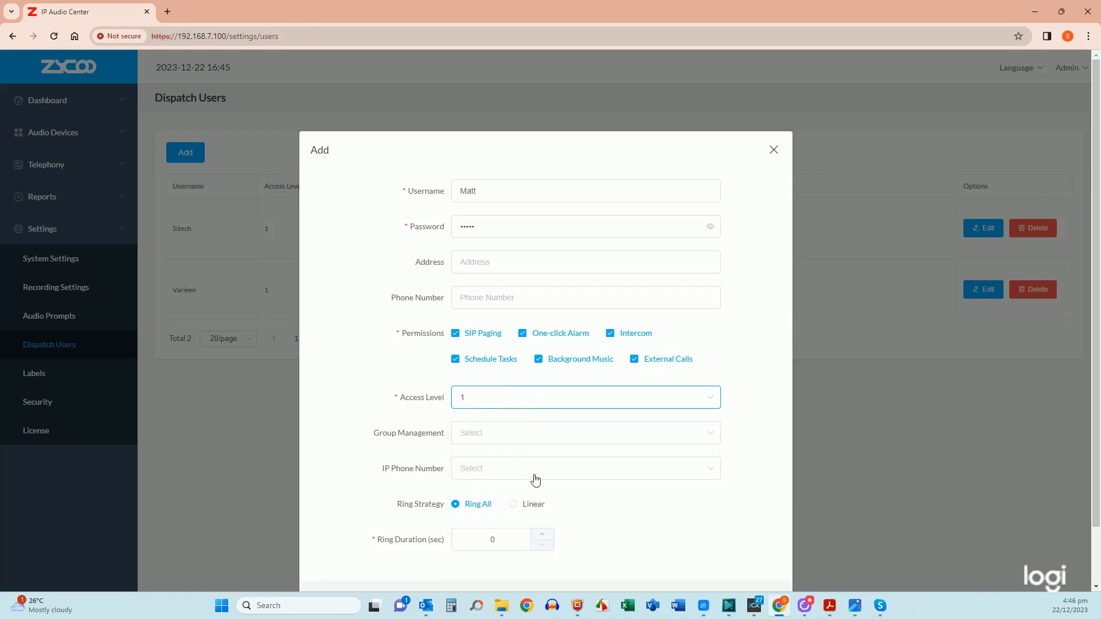
left_click(533, 402)
scroll(508, 487, "down", 2)
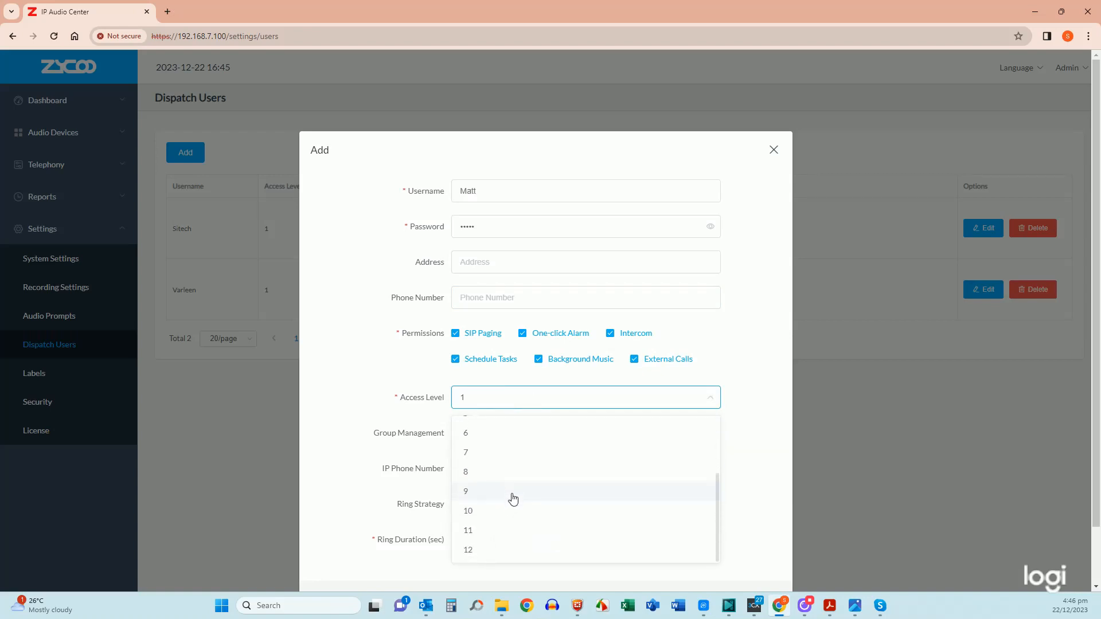
scroll(519, 458, "up", 2)
left_click(511, 396)
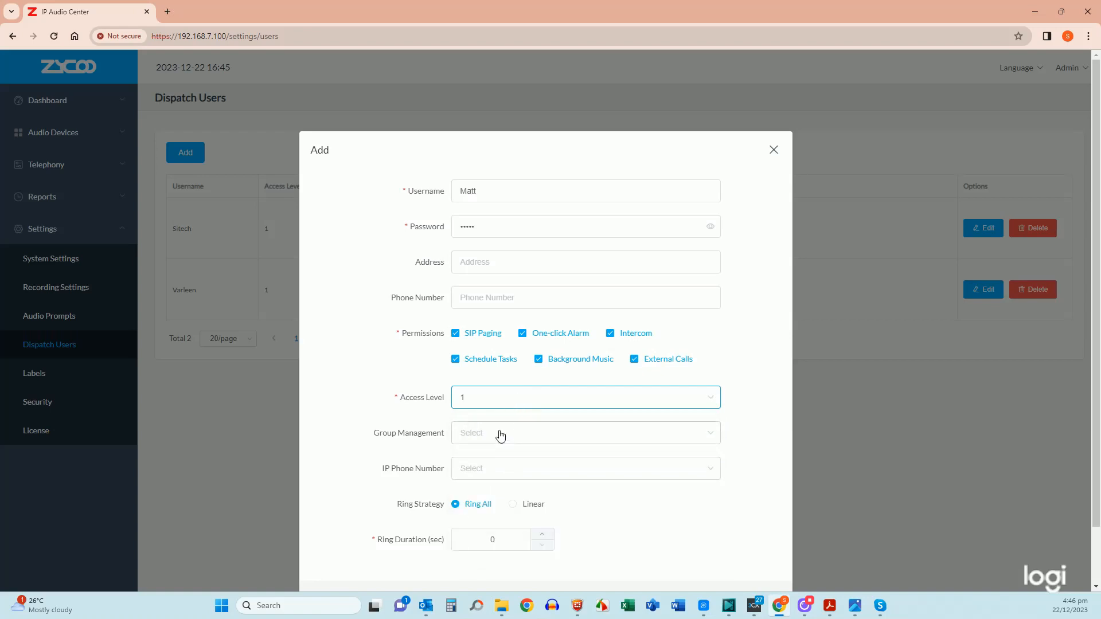
Assign the groups PAGE ALL, x10 fire, Senior School, X10 Relay, btest and Junior School and the available IP phone to the new user.
left_click(501, 439)
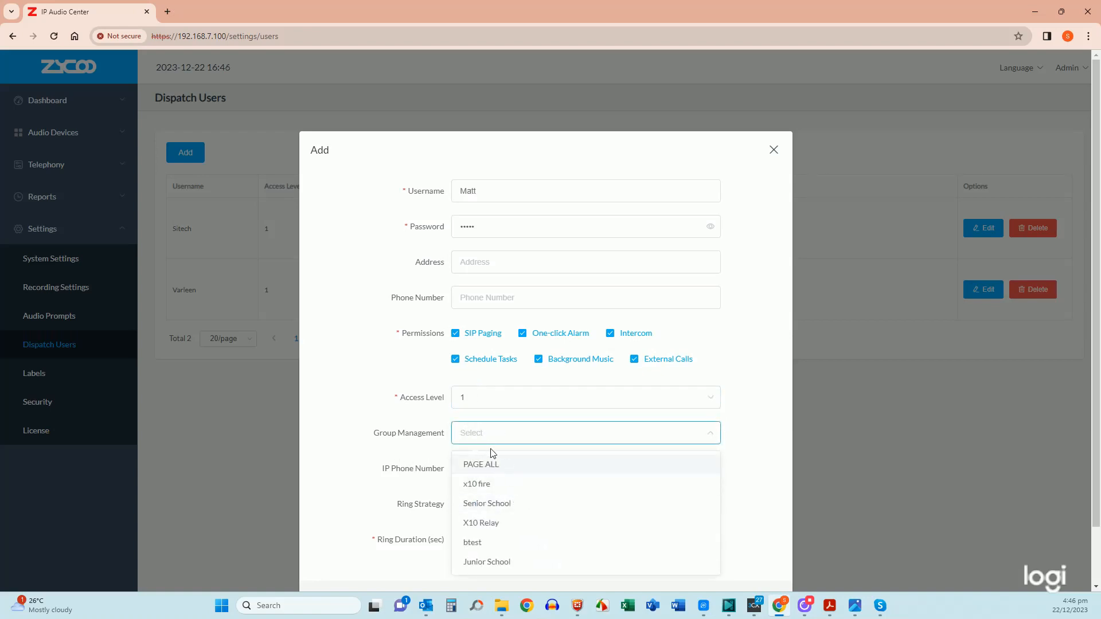
left_click(490, 465)
left_click(494, 484)
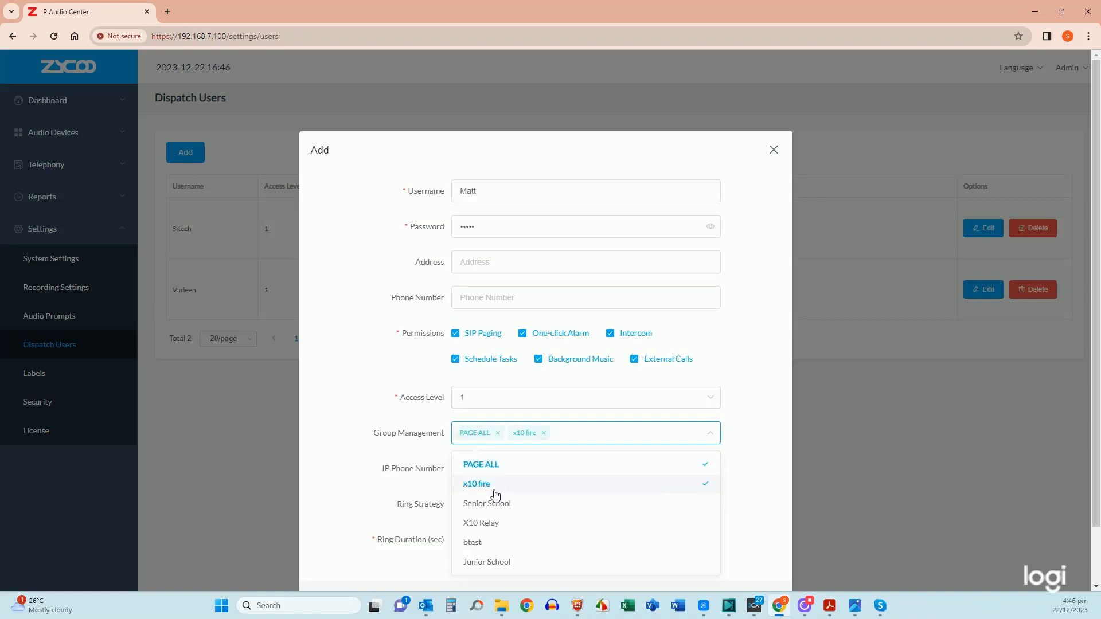
left_click(492, 505)
left_click(482, 523)
left_click(474, 542)
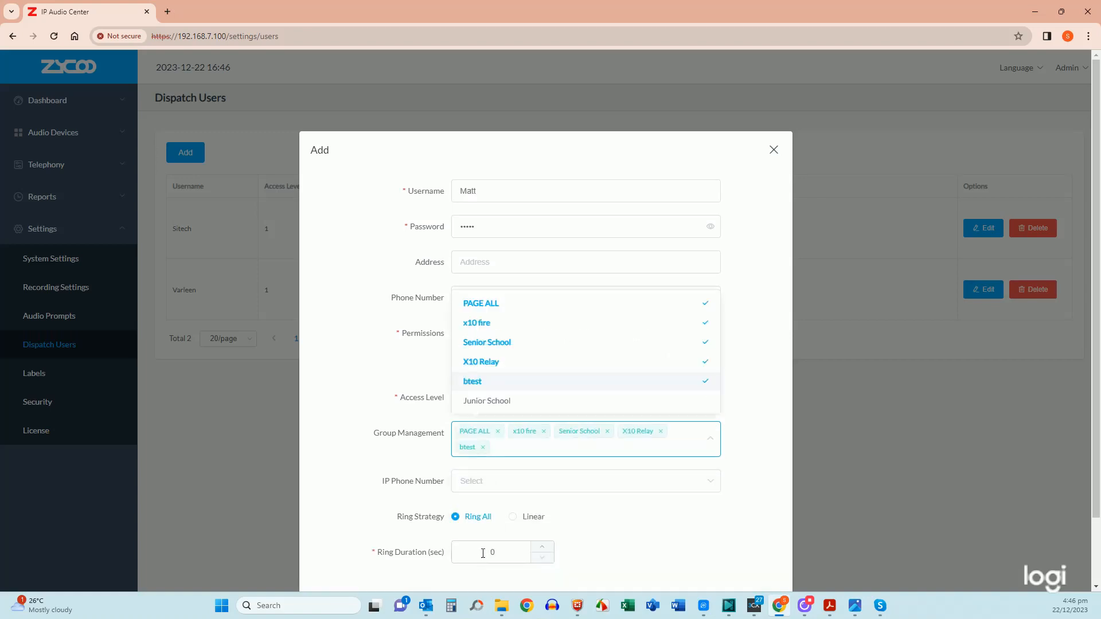
left_click(514, 453)
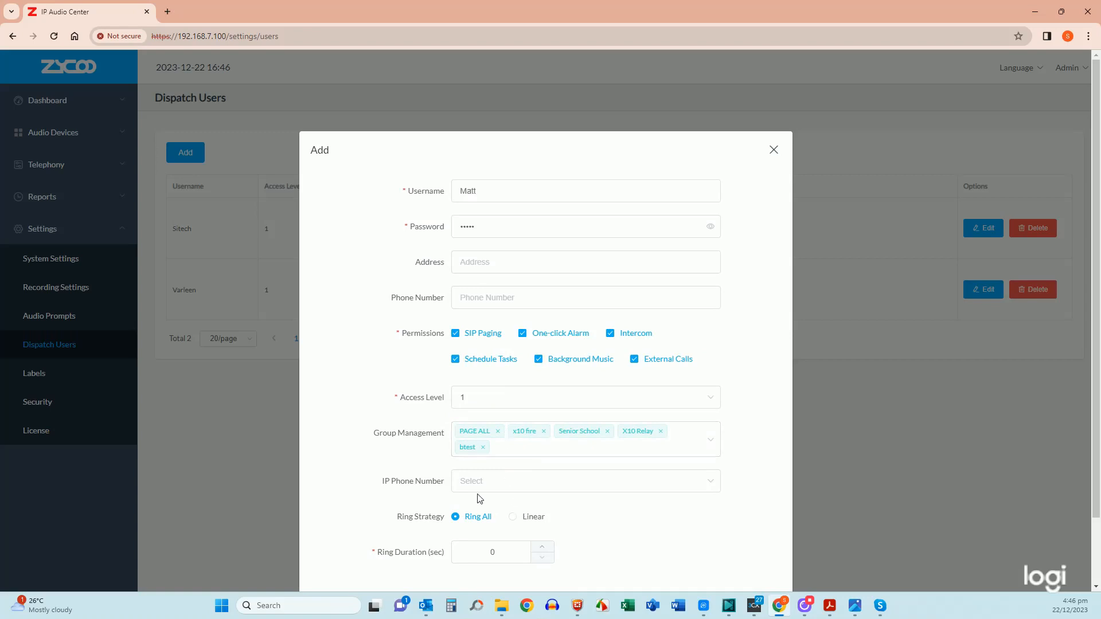
left_click(498, 491)
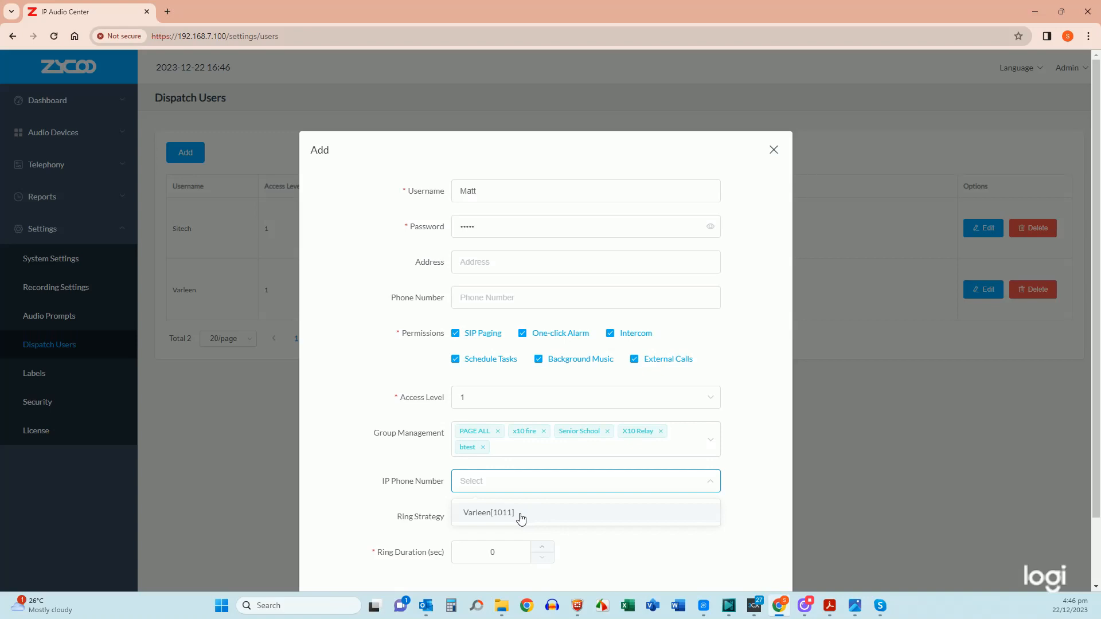
left_click(521, 519)
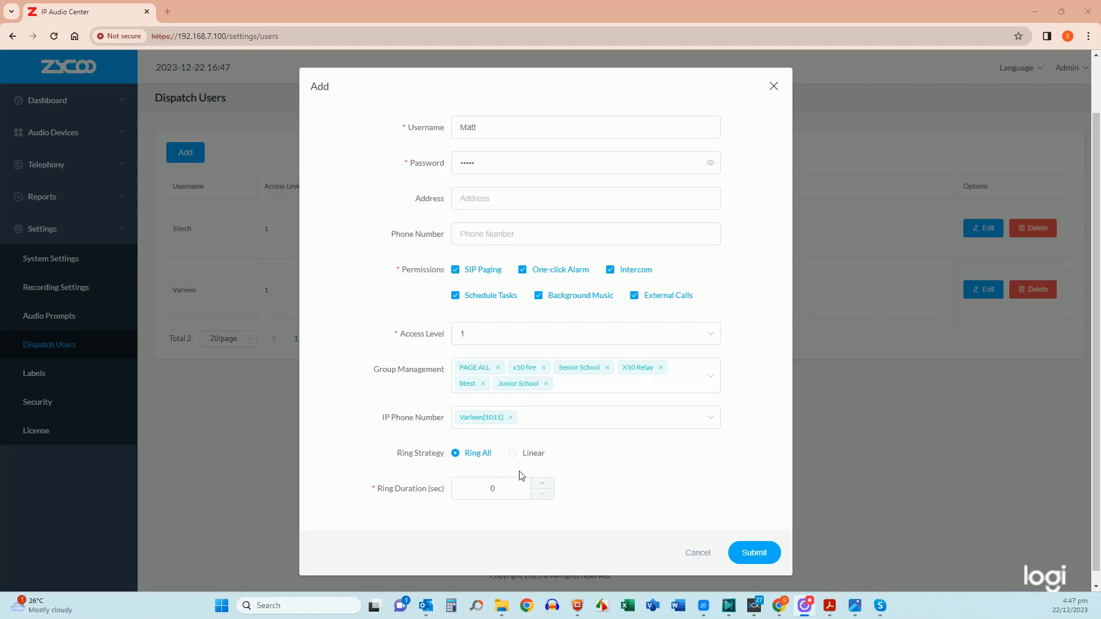
Try the Linear ring strategy for the new user and return to Ring All.
left_click(512, 453)
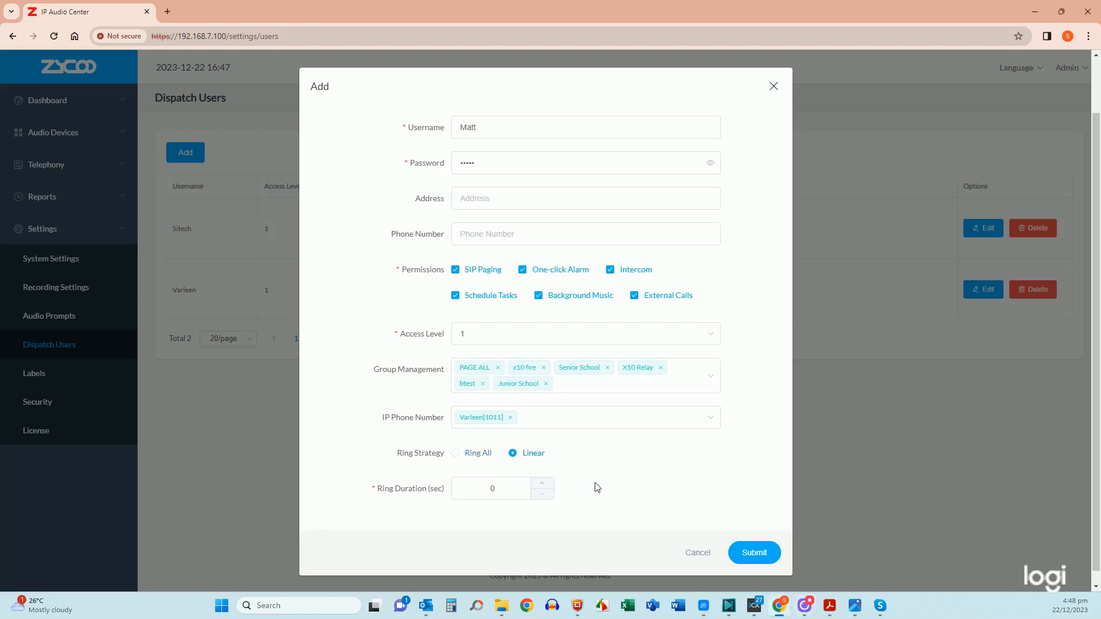
left_click(455, 454)
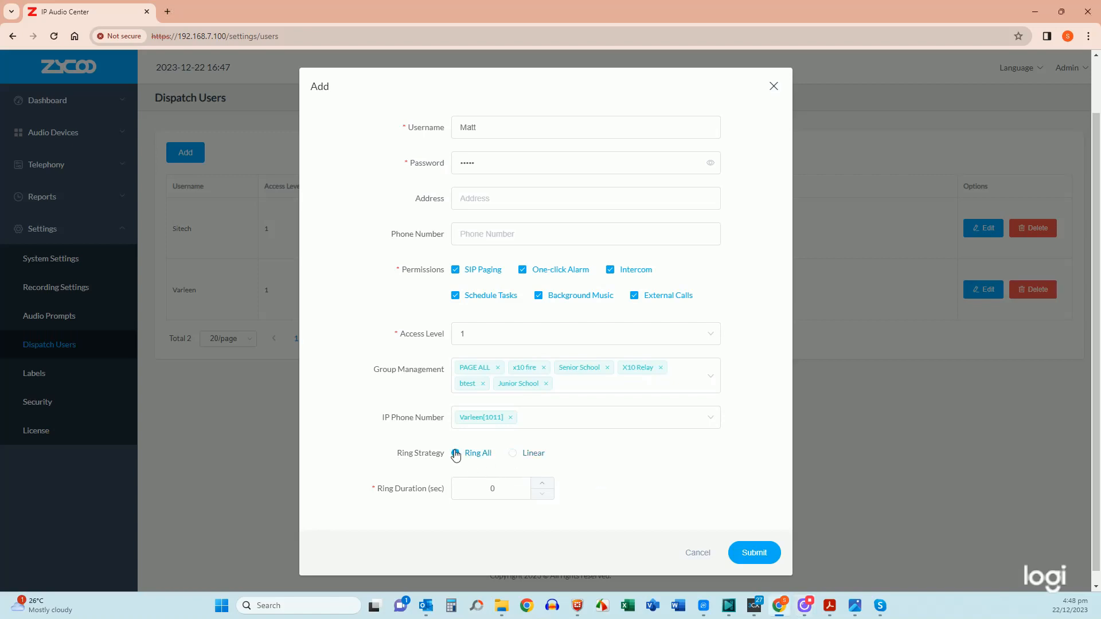
left_click(512, 454)
left_click(455, 454)
Set the ring duration to 5 seconds and the no-answer action to Extension.
left_click(544, 485)
left_click(544, 485)
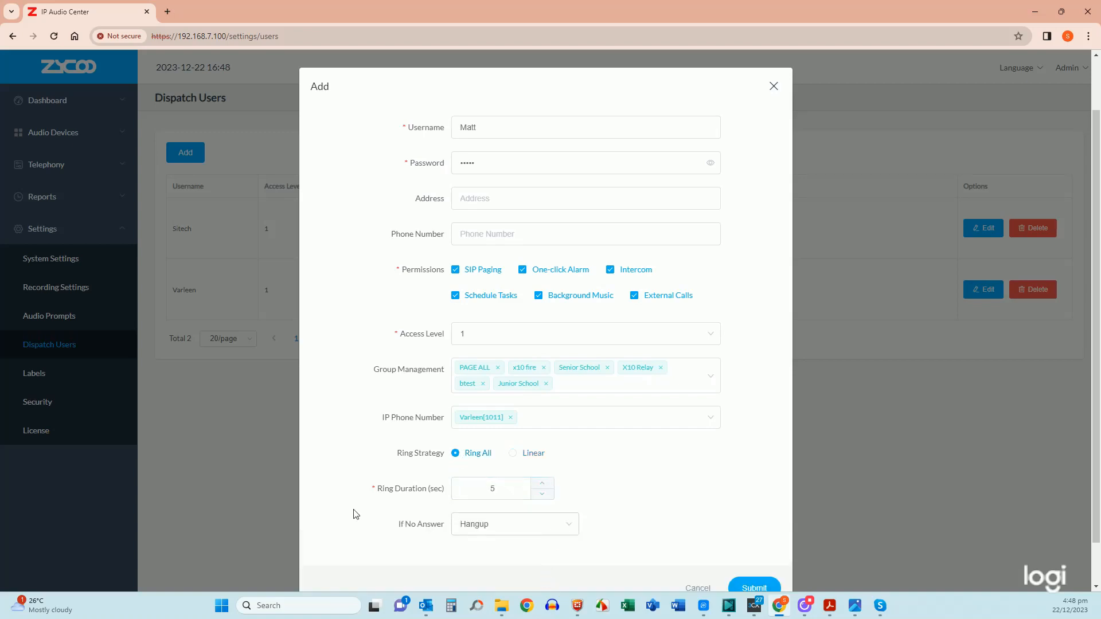
left_click(567, 523)
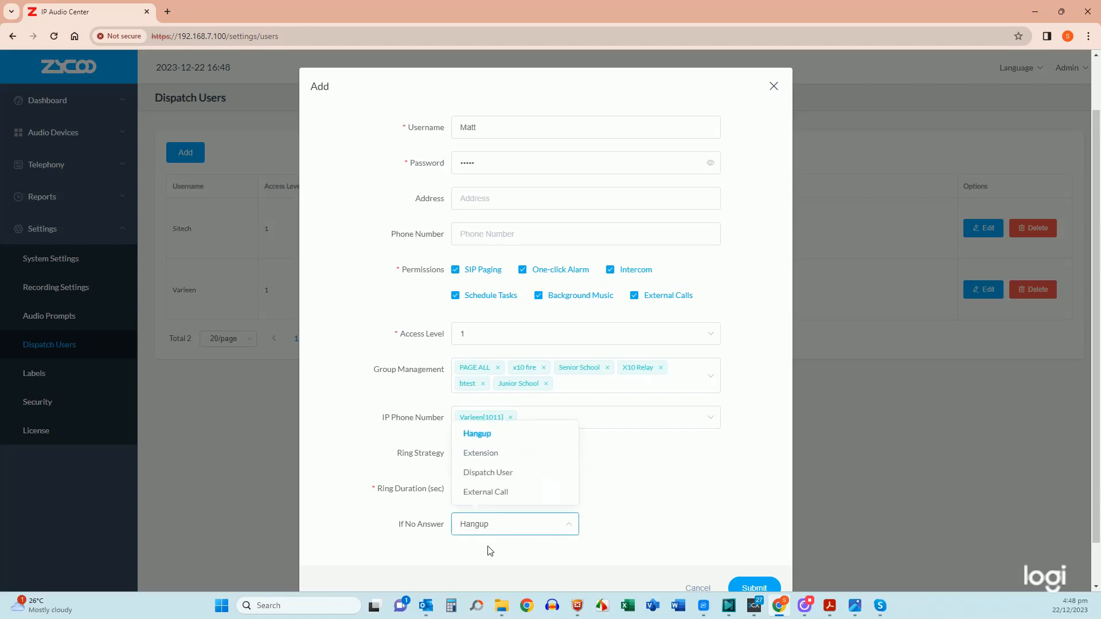
left_click(472, 453)
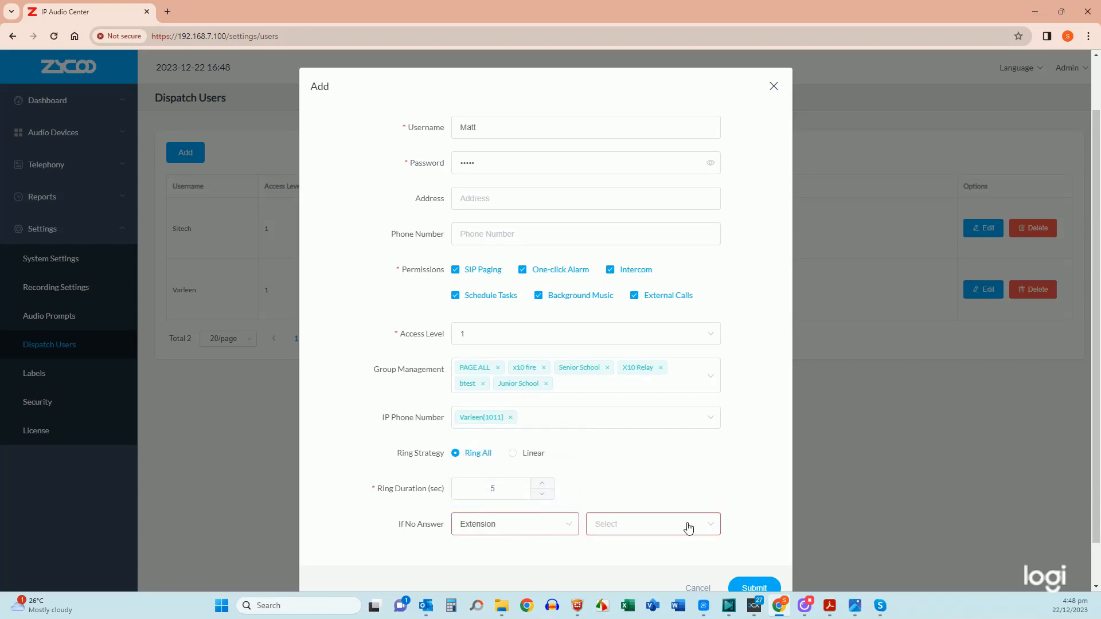
Try Dispatch User as the no-answer action and view its destinations, finishing with External Call as the action.
left_click(570, 528)
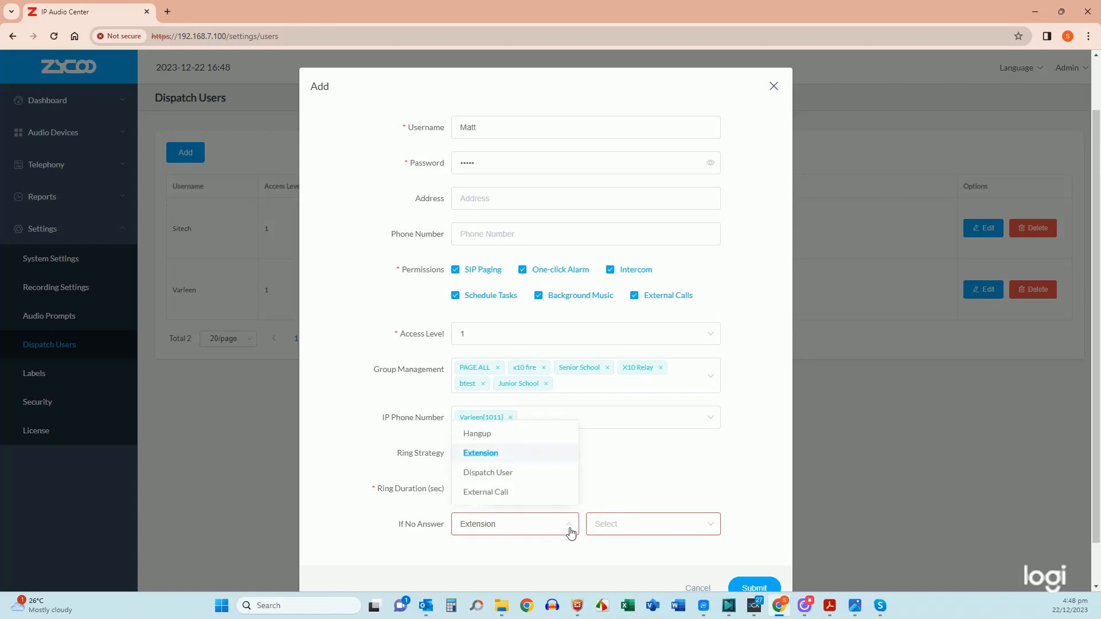
left_click(505, 473)
left_click(645, 530)
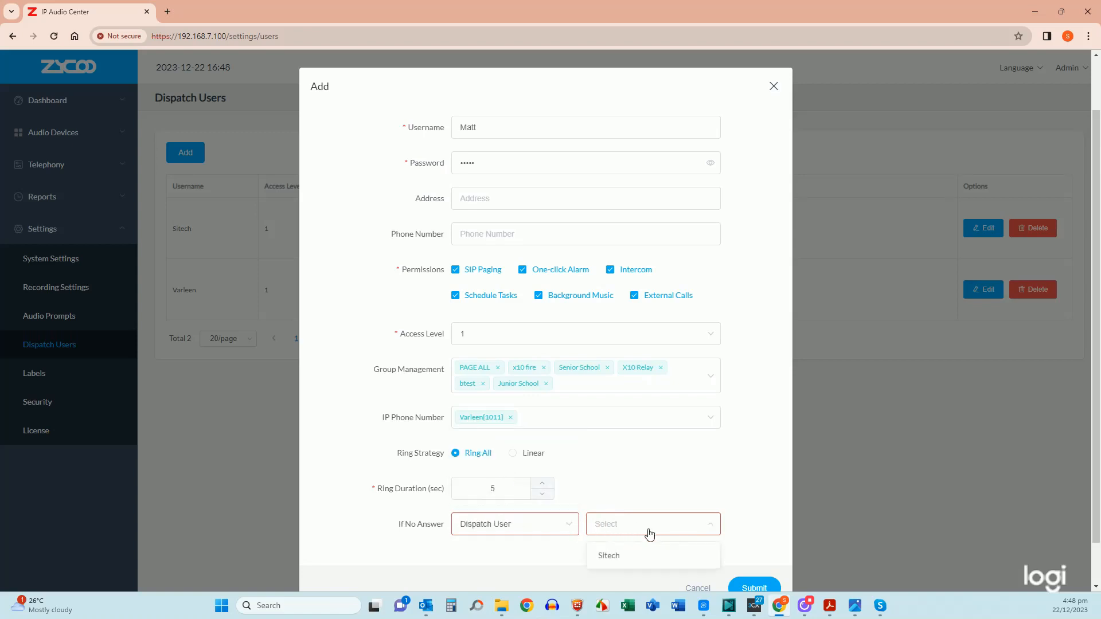
left_click(571, 528)
left_click(504, 492)
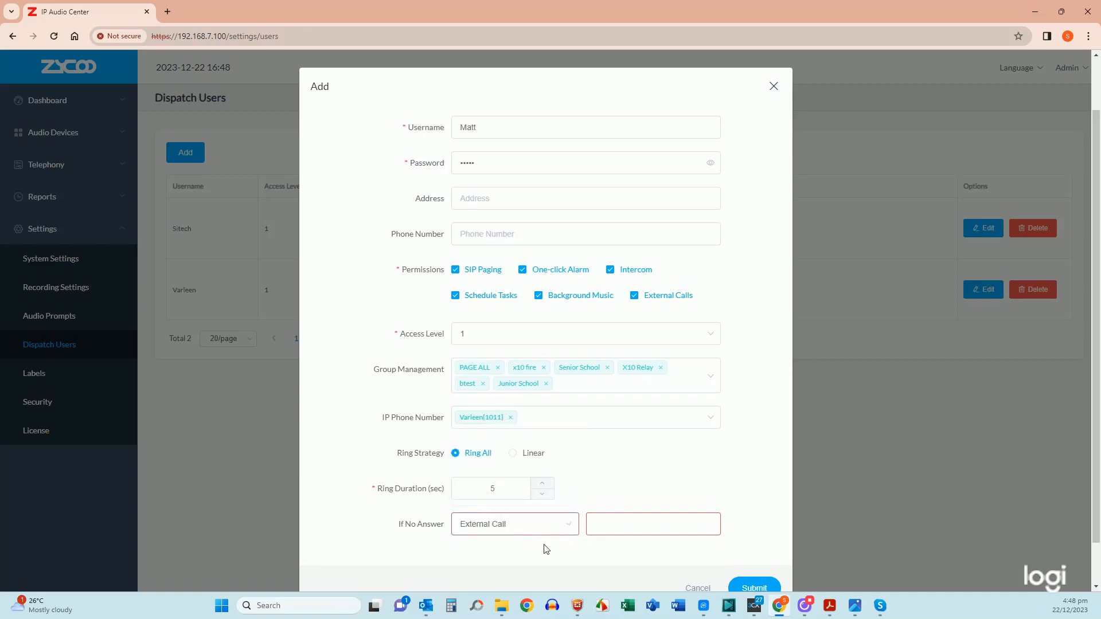
Set the no-answer action back to Dispatch User and view its destination choices without picking one.
left_click(568, 528)
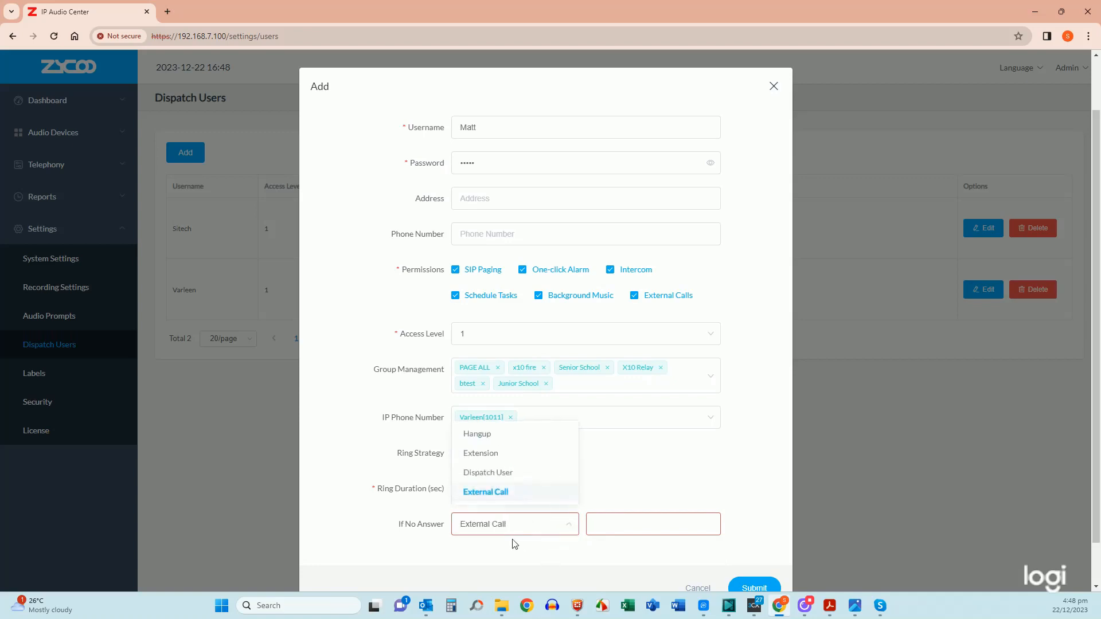
left_click(501, 474)
left_click(631, 531)
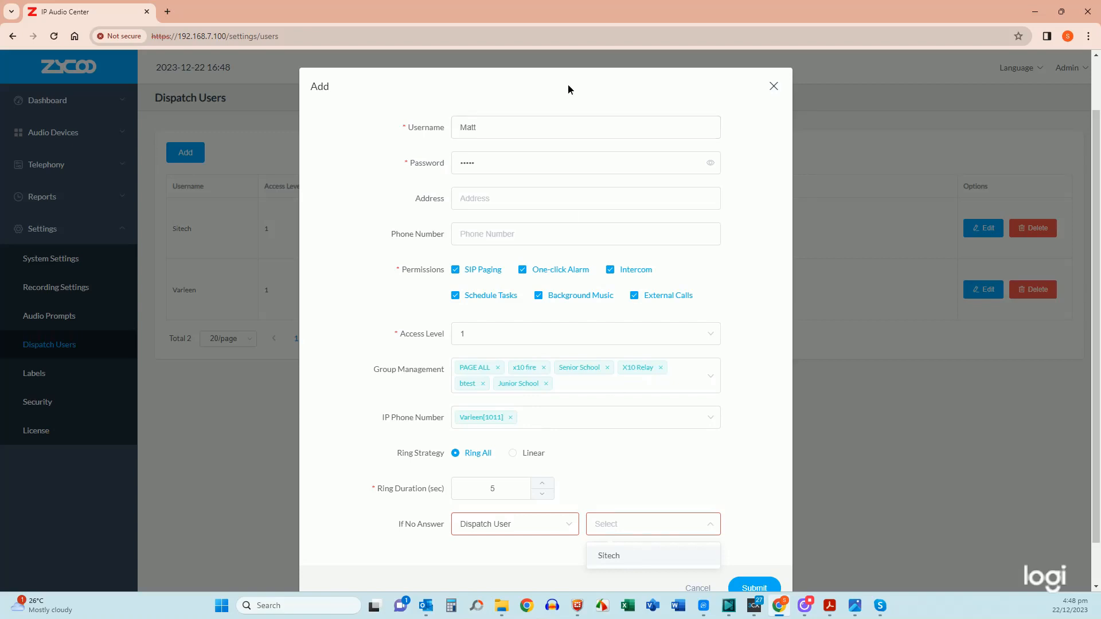
left_click(671, 180)
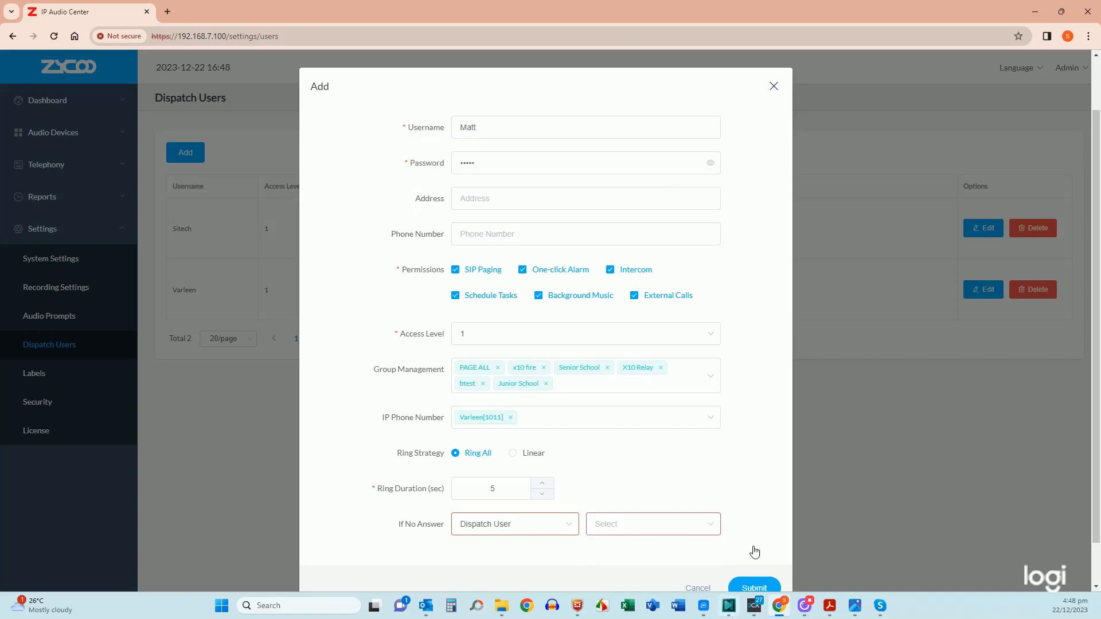
left_click(681, 533)
left_click(723, 521)
Lower the ring duration back to 0 seconds.
left_click(543, 495)
left_click(543, 495)
left_click(543, 494)
left_click(542, 494)
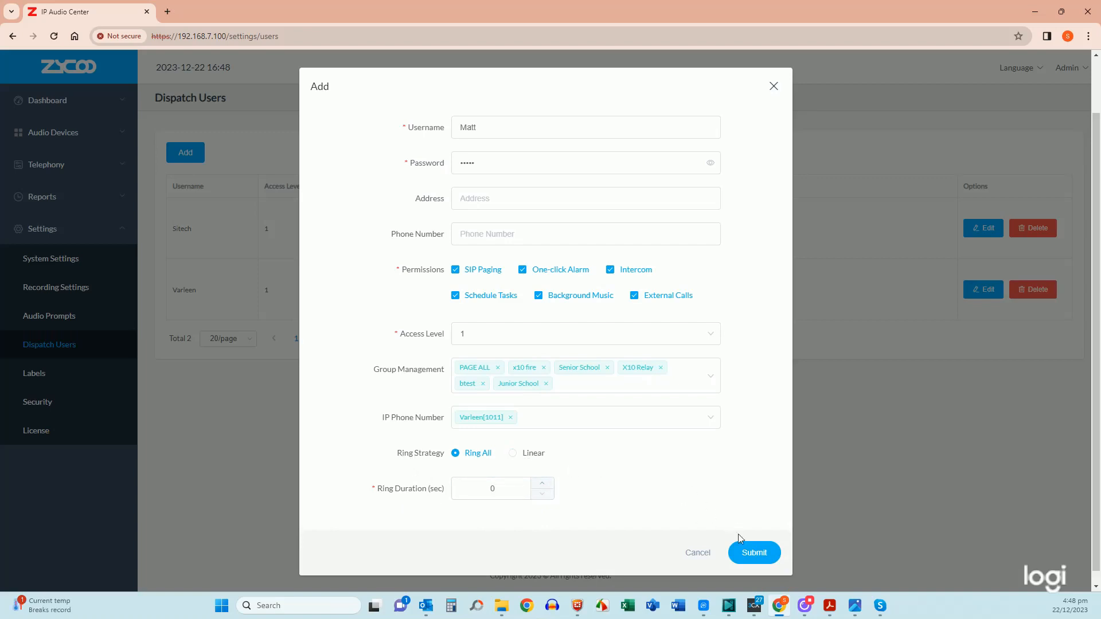
Submit the new dispatch user and apply the pending configuration changes.
left_click(756, 554)
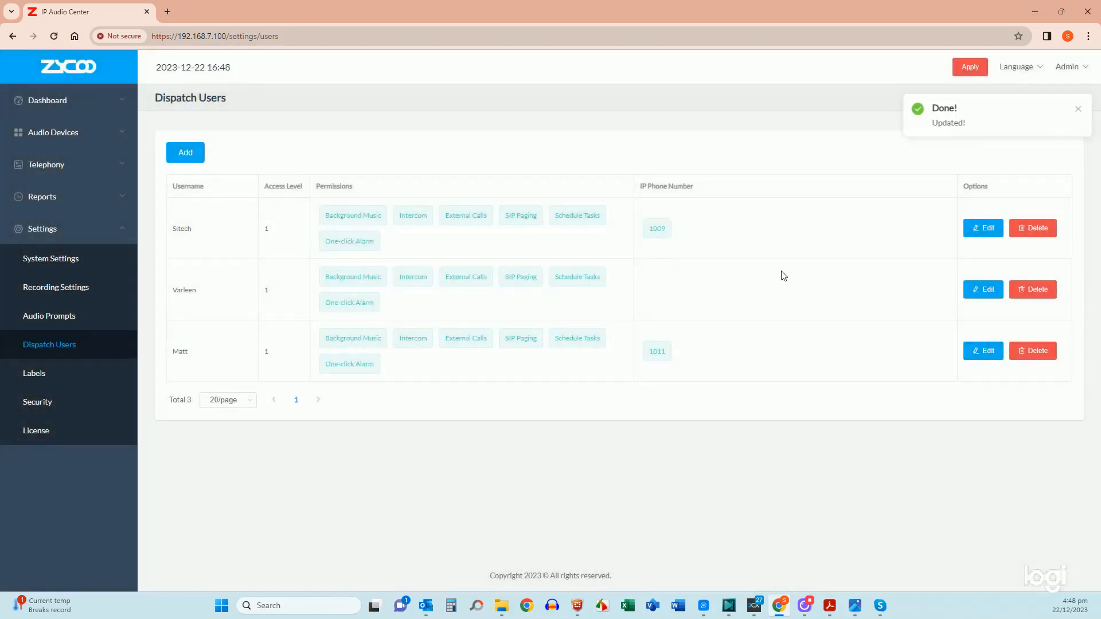
left_click(970, 66)
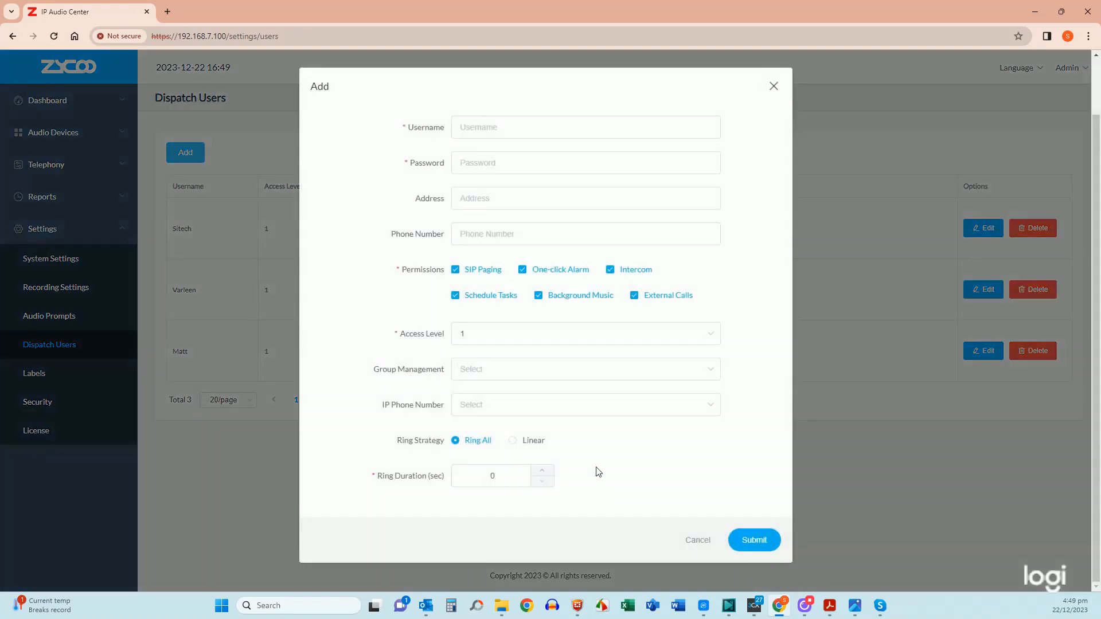
Check which IP phones are available for another new dispatch user, and cancel the entry.
left_click(583, 411)
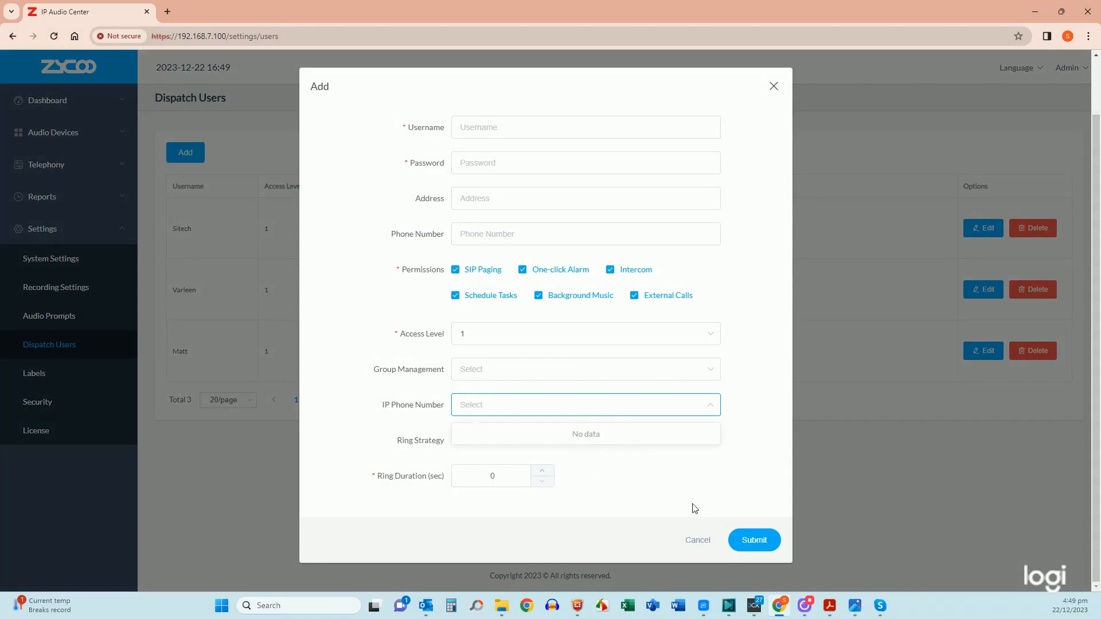
left_click(705, 543)
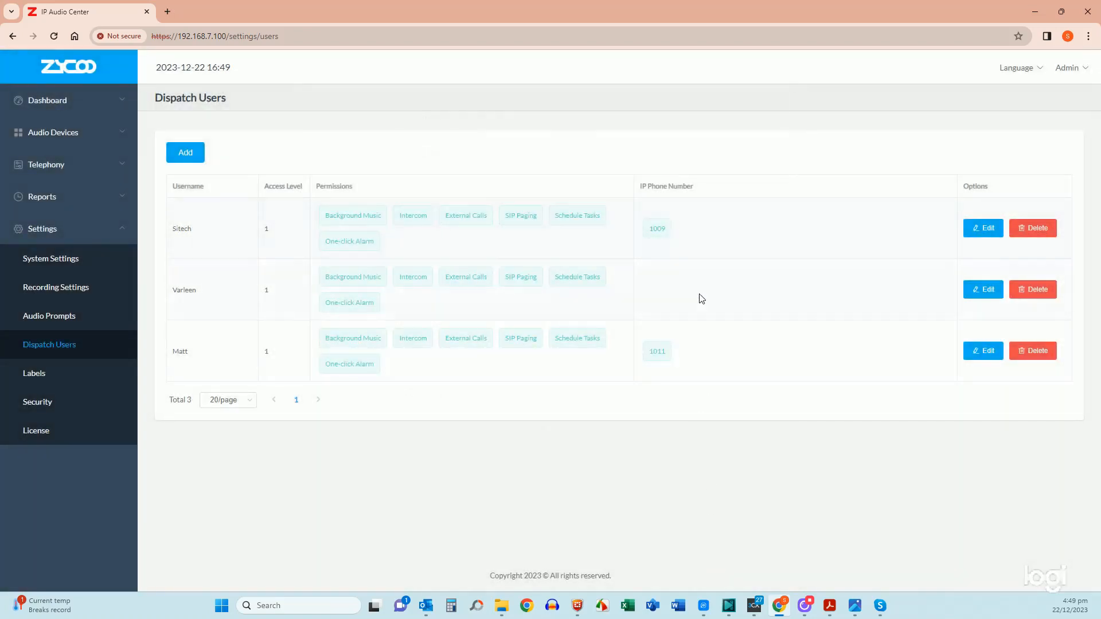